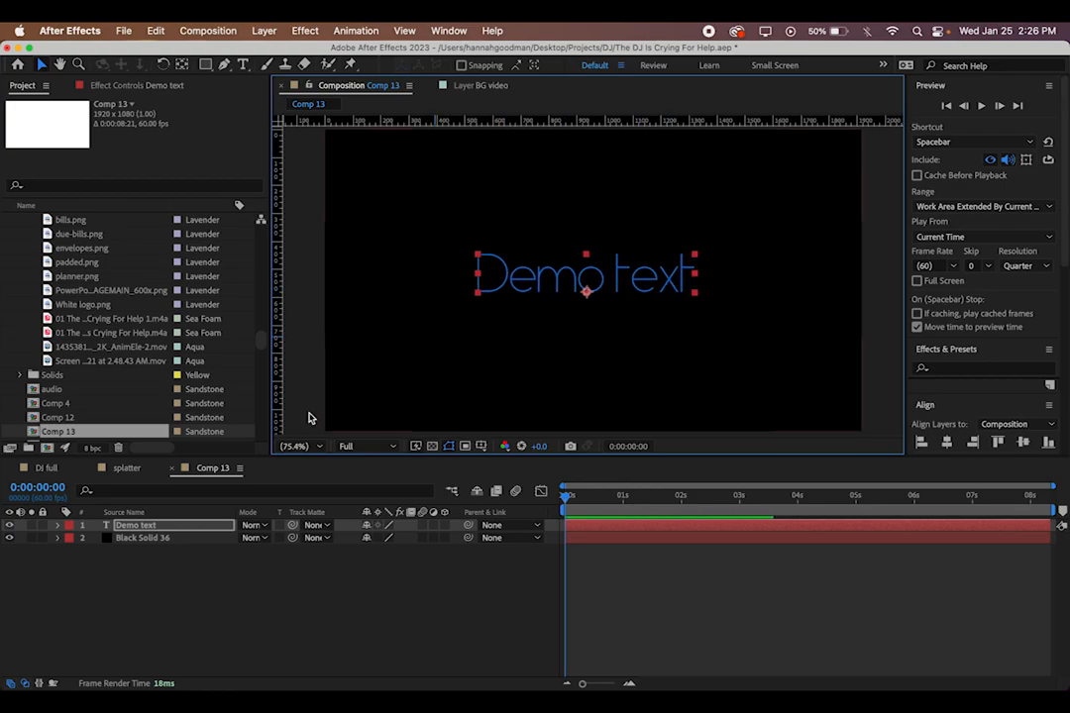
# Move the Demo text layer beneath Black Solid 36 in Comp 13 and return it above the solid.
pyautogui.click(156, 528)
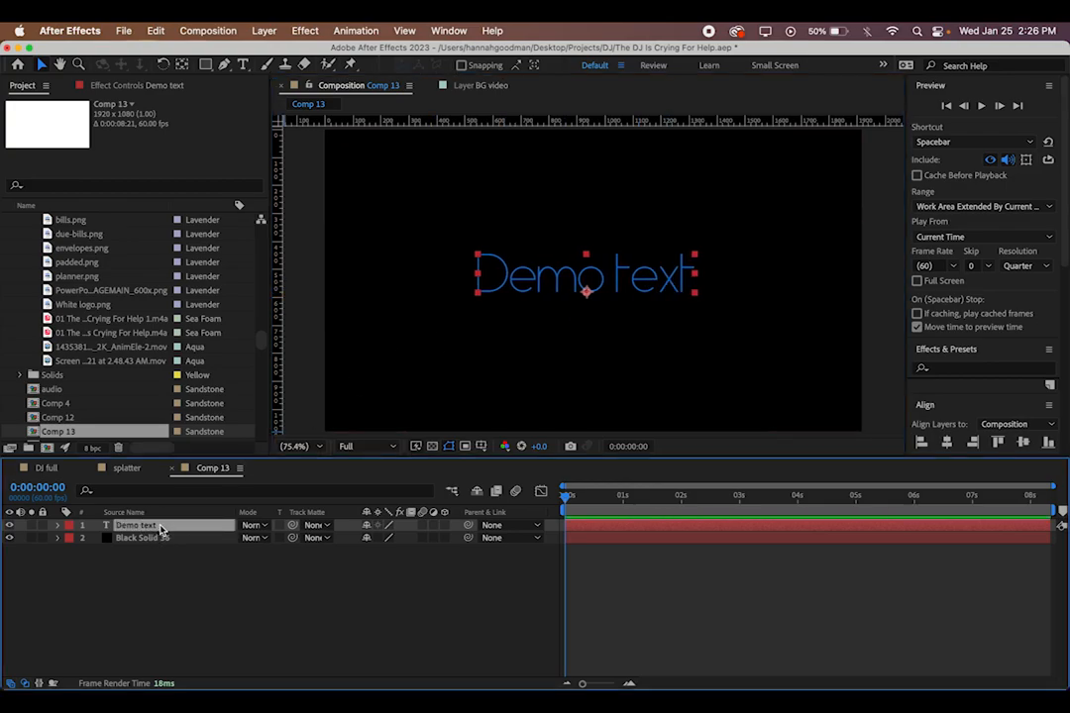
pyautogui.moveTo(159, 528); pyautogui.dragTo(160, 554)
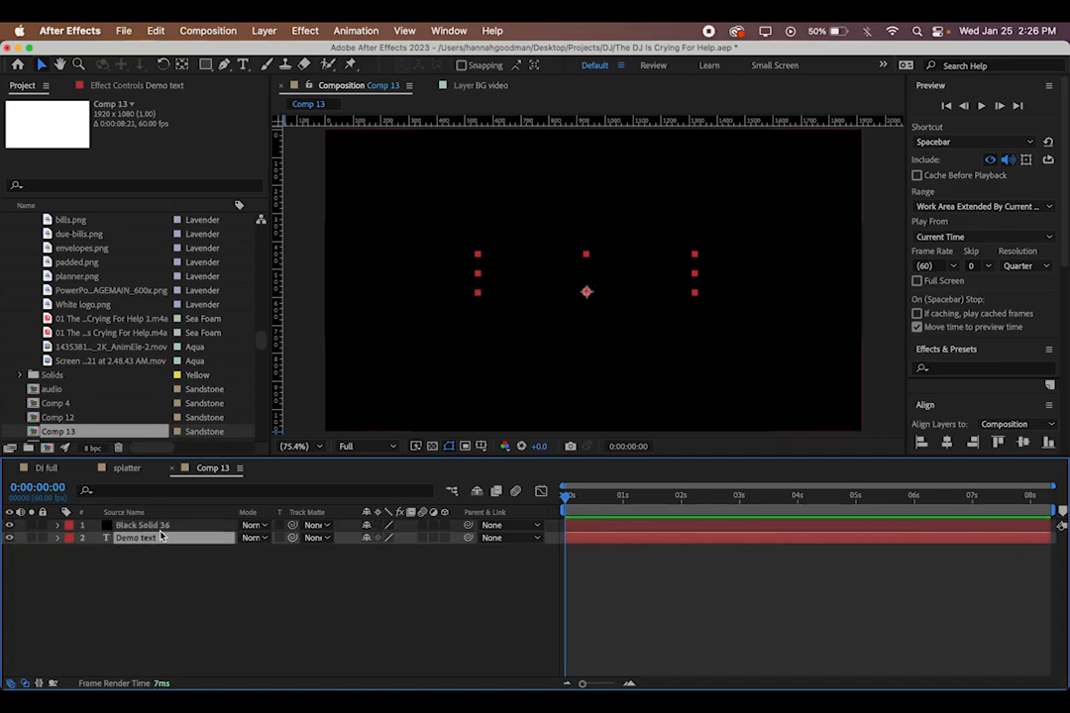
pyautogui.click(175, 526)
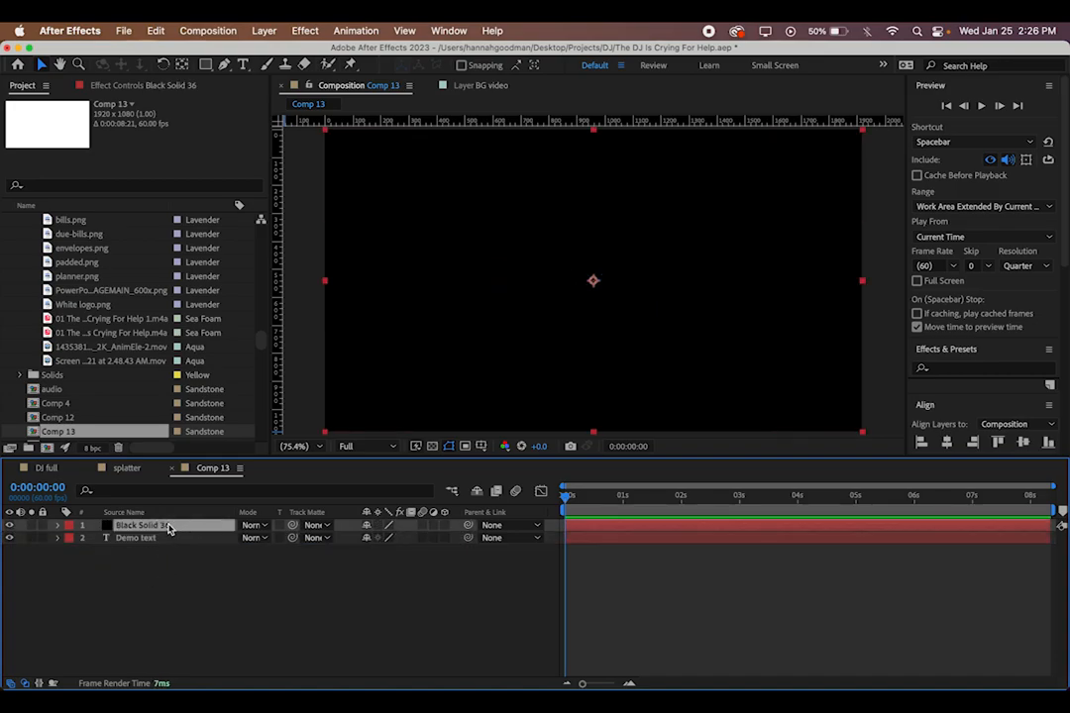
pyautogui.moveTo(166, 538); pyautogui.dragTo(159, 523)
# Expand the Demo text layer's transform properties and preview its position animation from the start of Comp 13.
pyautogui.click(57, 525)
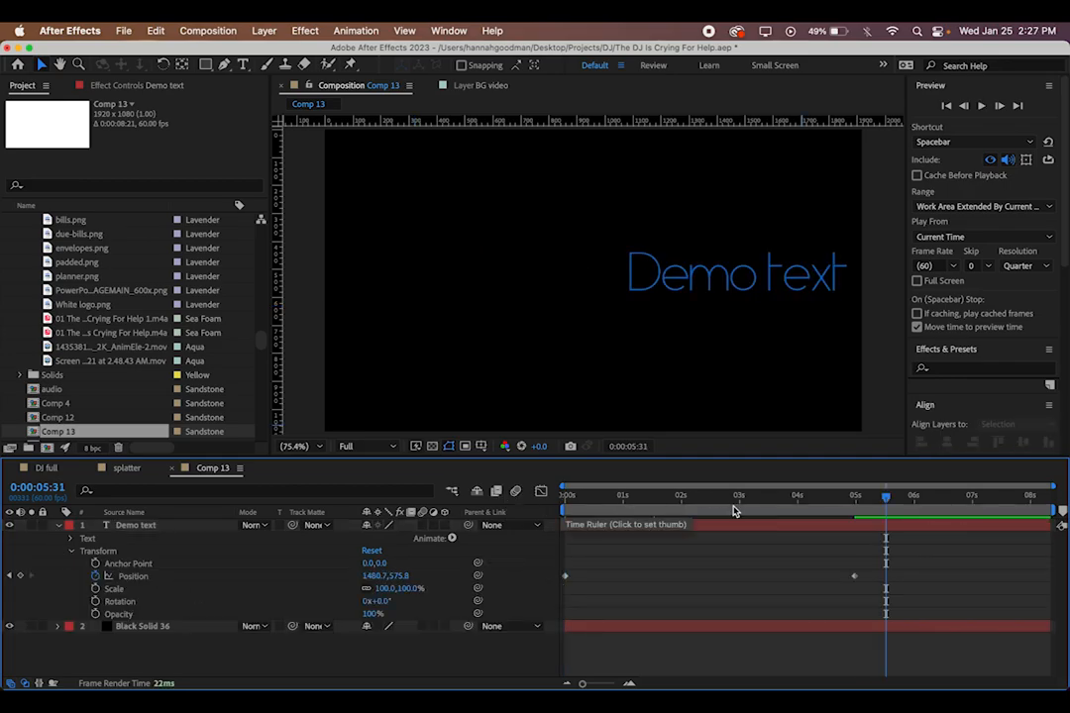
pyautogui.click(734, 500)
pyautogui.moveTo(734, 503); pyautogui.dragTo(552, 502)
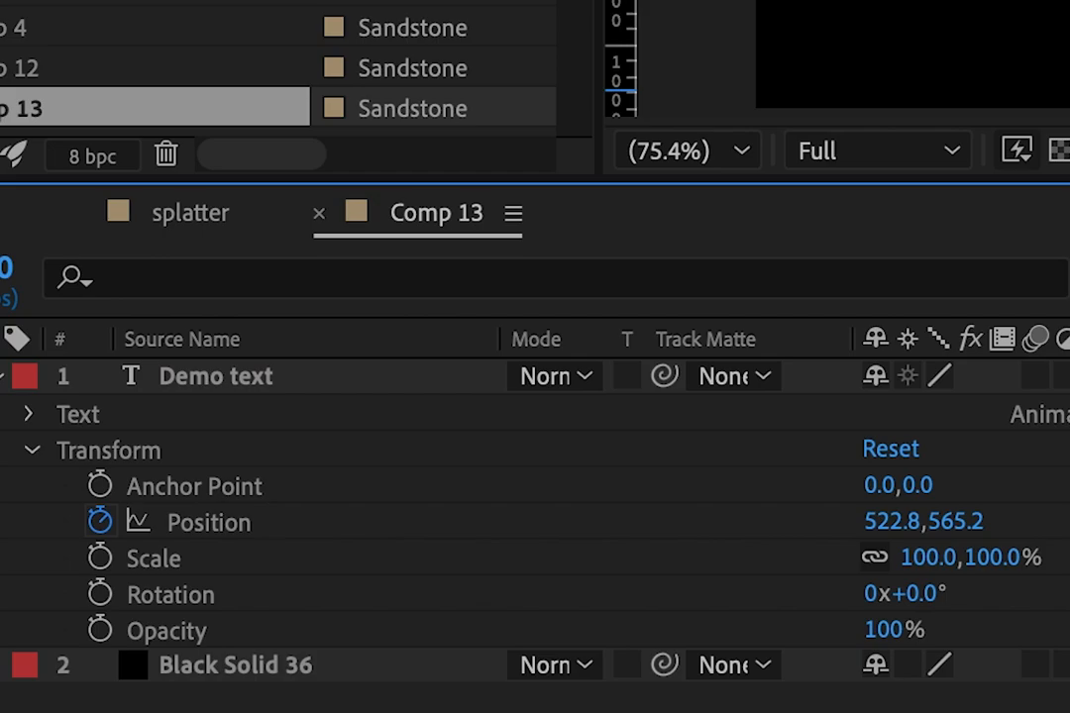
pyautogui.press('space')
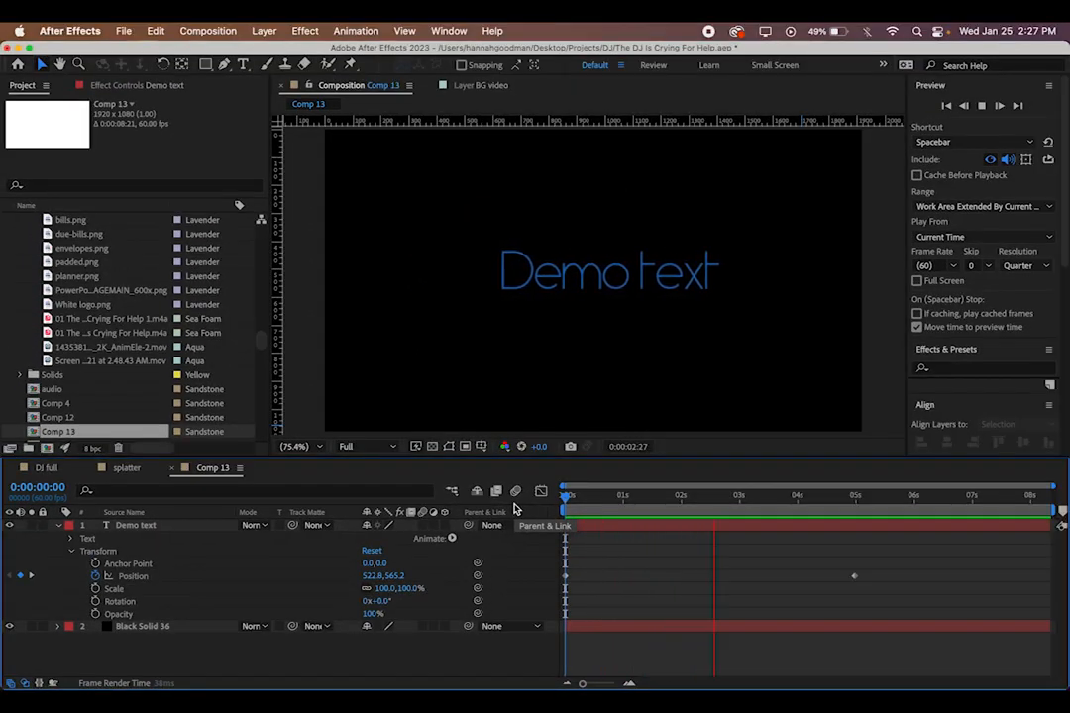
pyautogui.press('space')
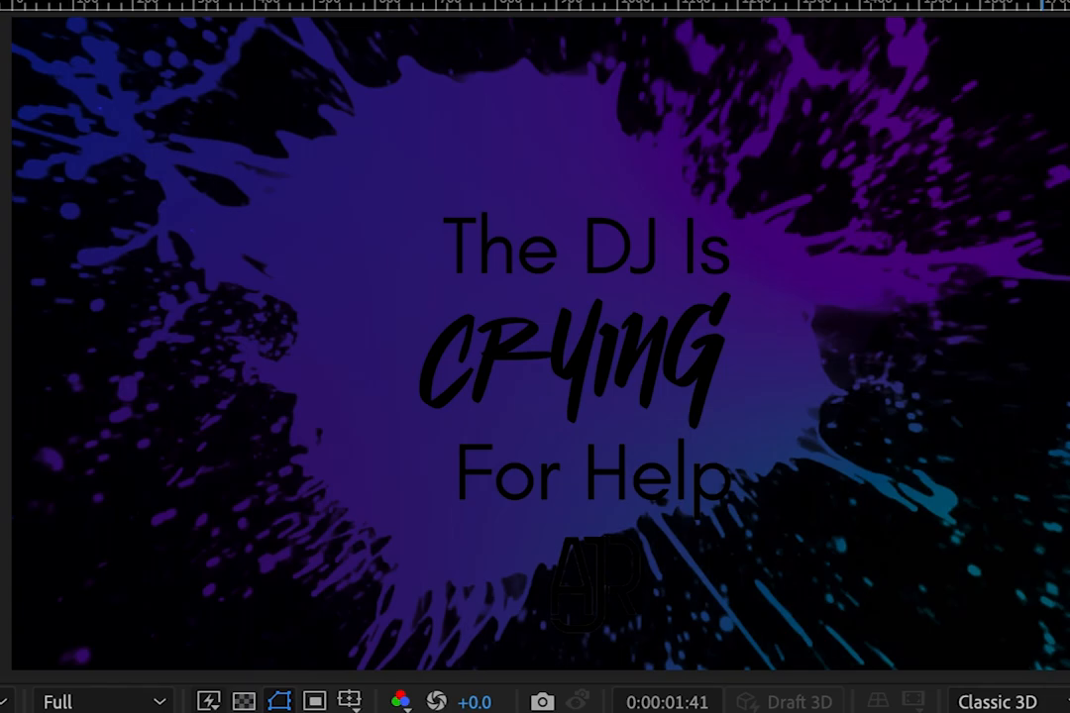
# Open the splatter precomposition and its green-screen splatter footage layer, and scrub through the footage, returning to the beginning.
pyautogui.click(592, 344)
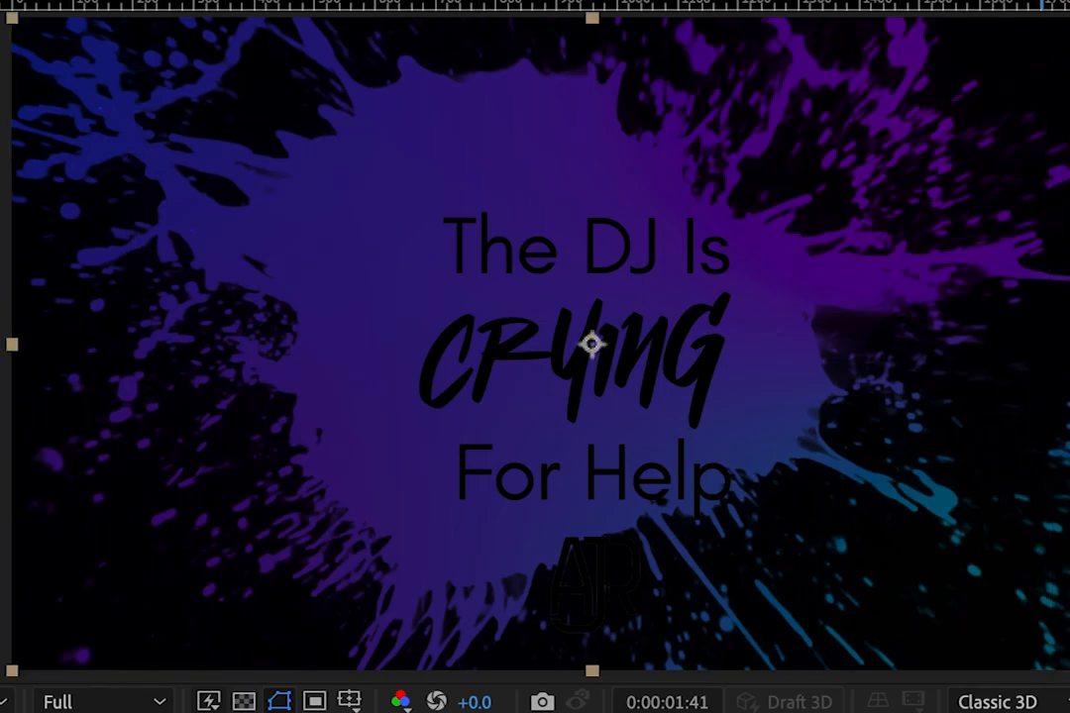
pyautogui.doubleClick(592, 344)
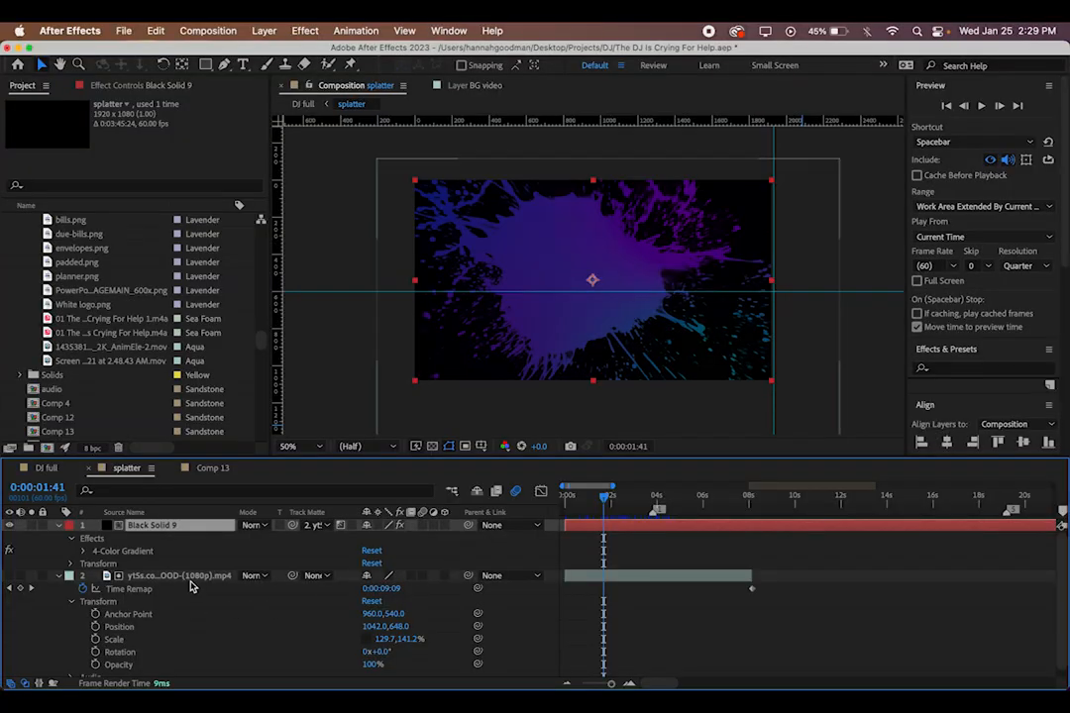
pyautogui.doubleClick(179, 576)
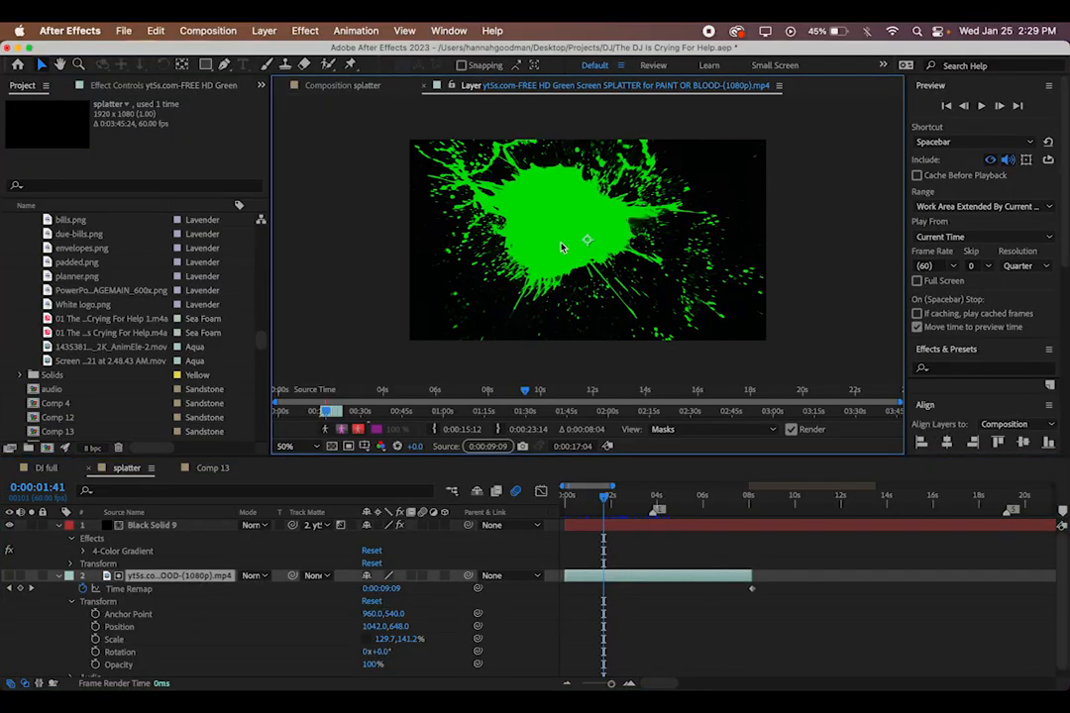
pyautogui.moveTo(603, 497); pyautogui.dragTo(678, 513)
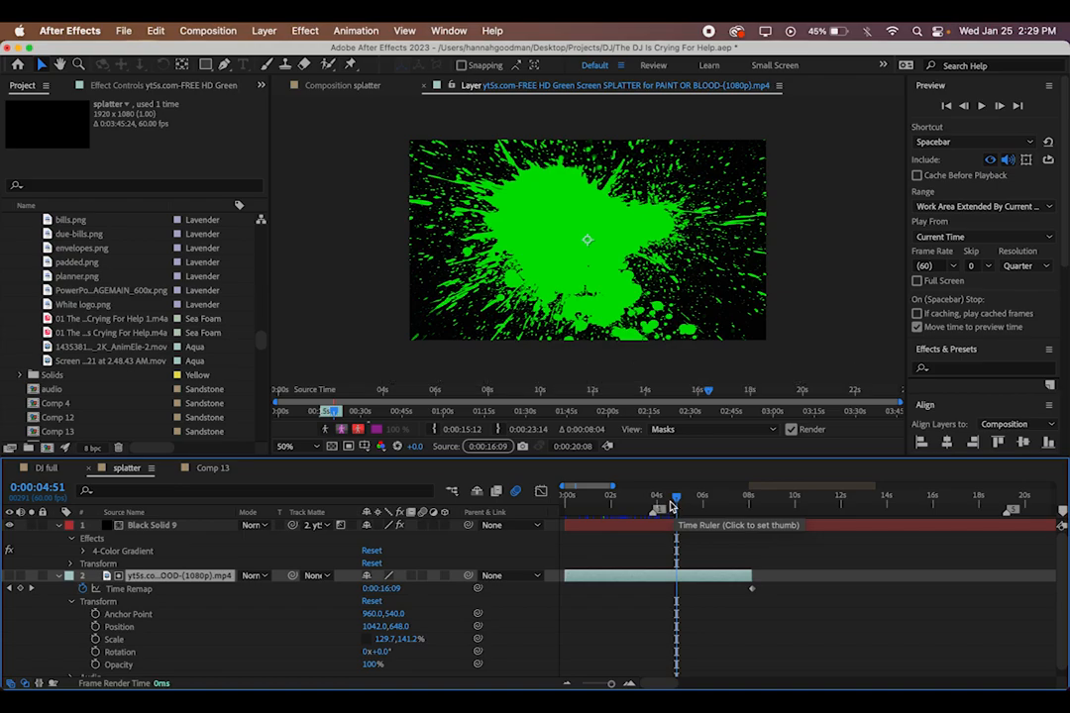
pyautogui.moveTo(677, 498); pyautogui.dragTo(550, 508)
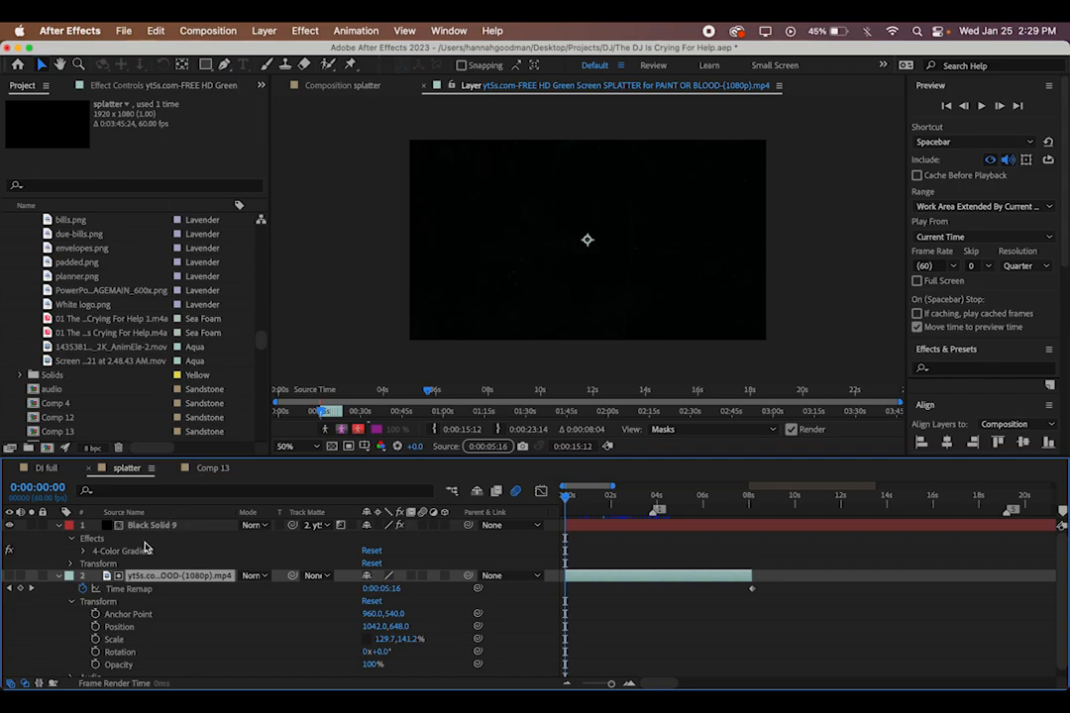
pyautogui.moveTo(584, 504); pyautogui.dragTo(573, 505)
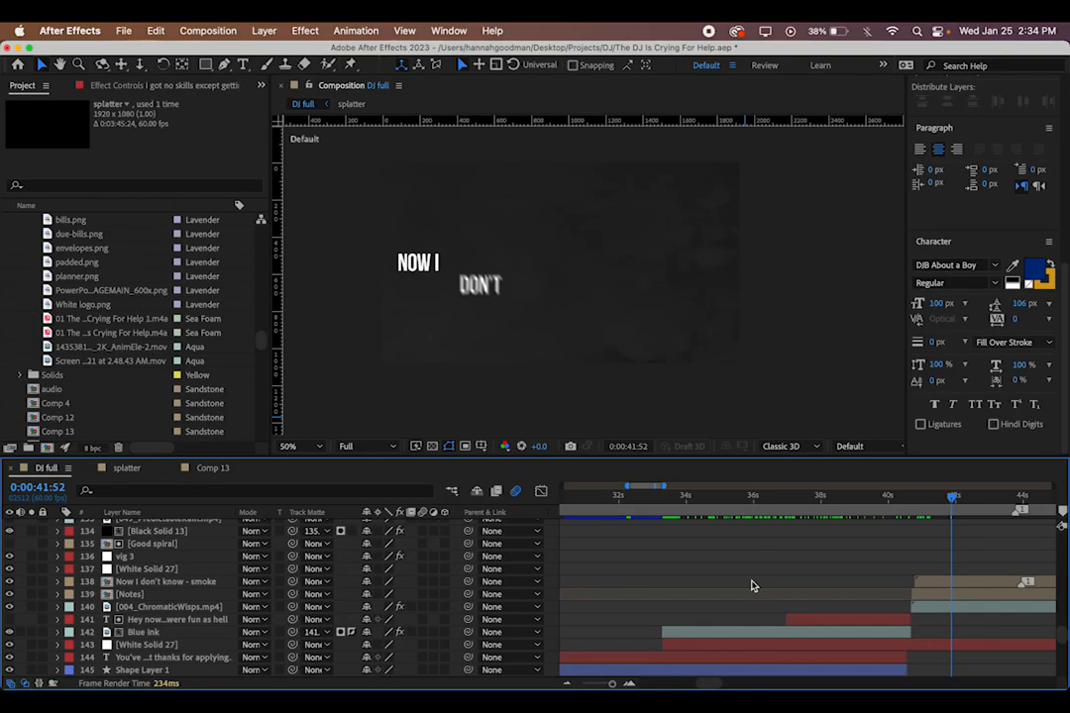
# Scrub through the "Now I don't know" lyric section in DJ full and in the Notes precomposition.
pyautogui.hscroll(5, 765, 588)
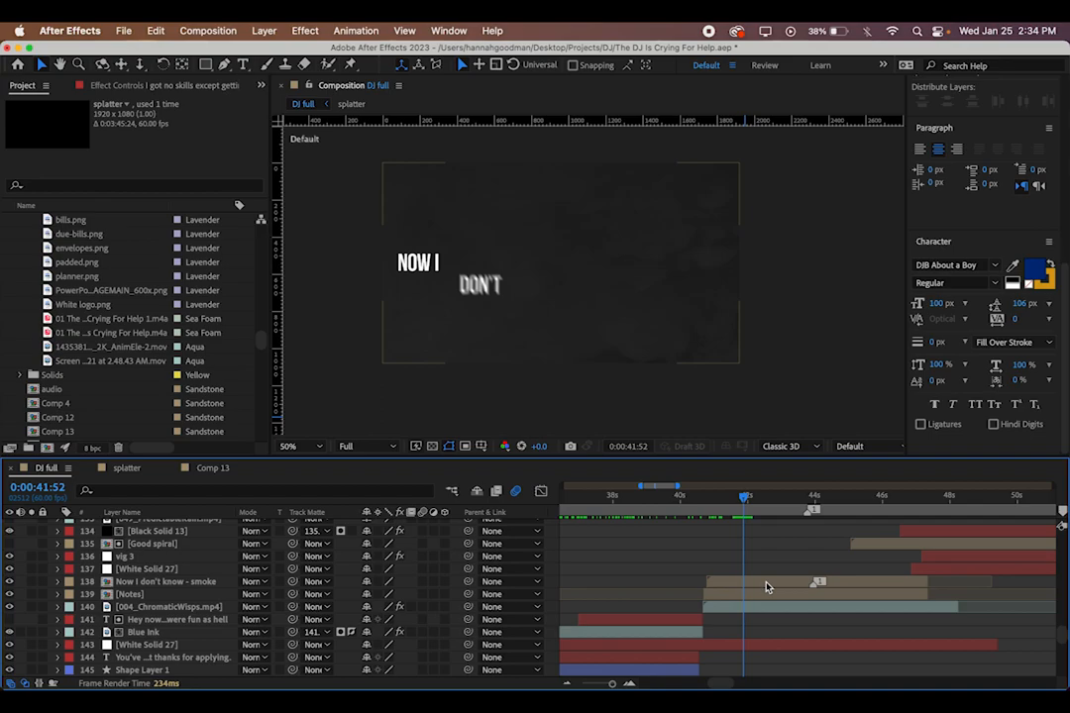
pyautogui.moveTo(744, 498); pyautogui.dragTo(696, 504)
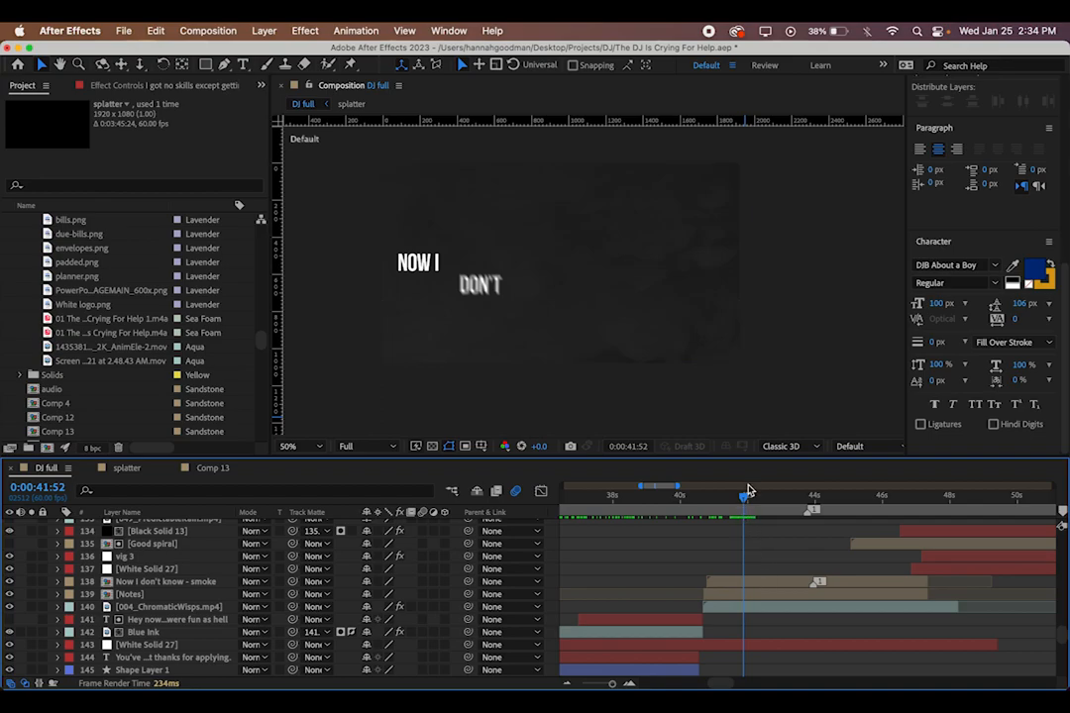
pyautogui.moveTo(761, 649); pyautogui.dragTo(728, 649)
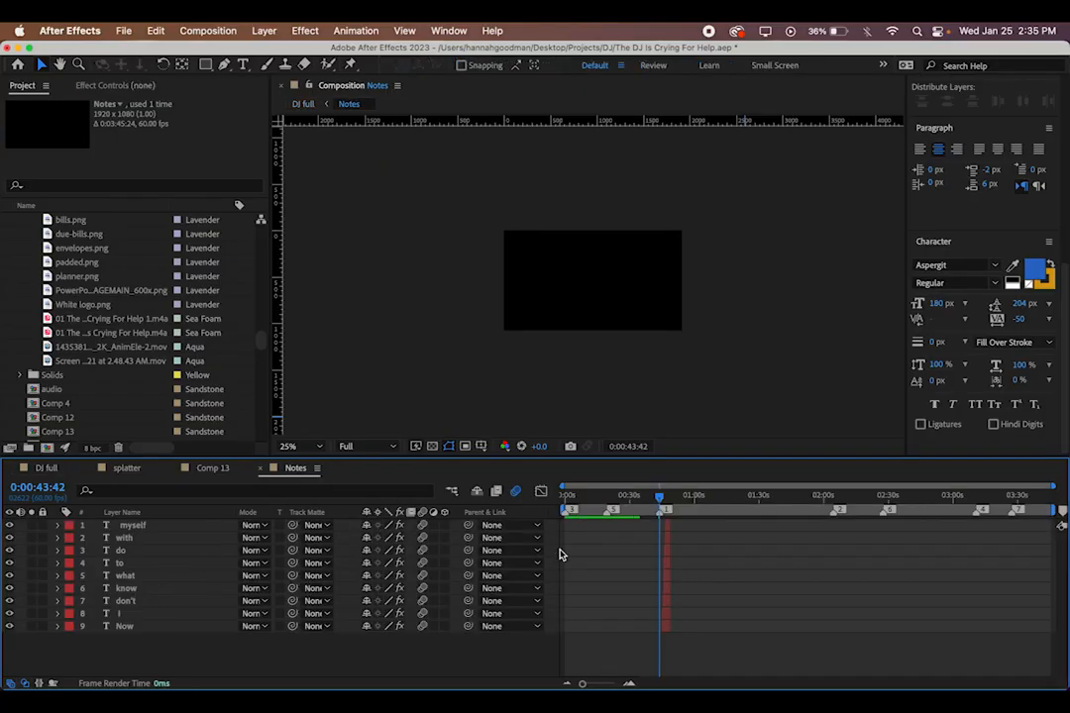
pyautogui.moveTo(661, 494); pyautogui.dragTo(665, 495)
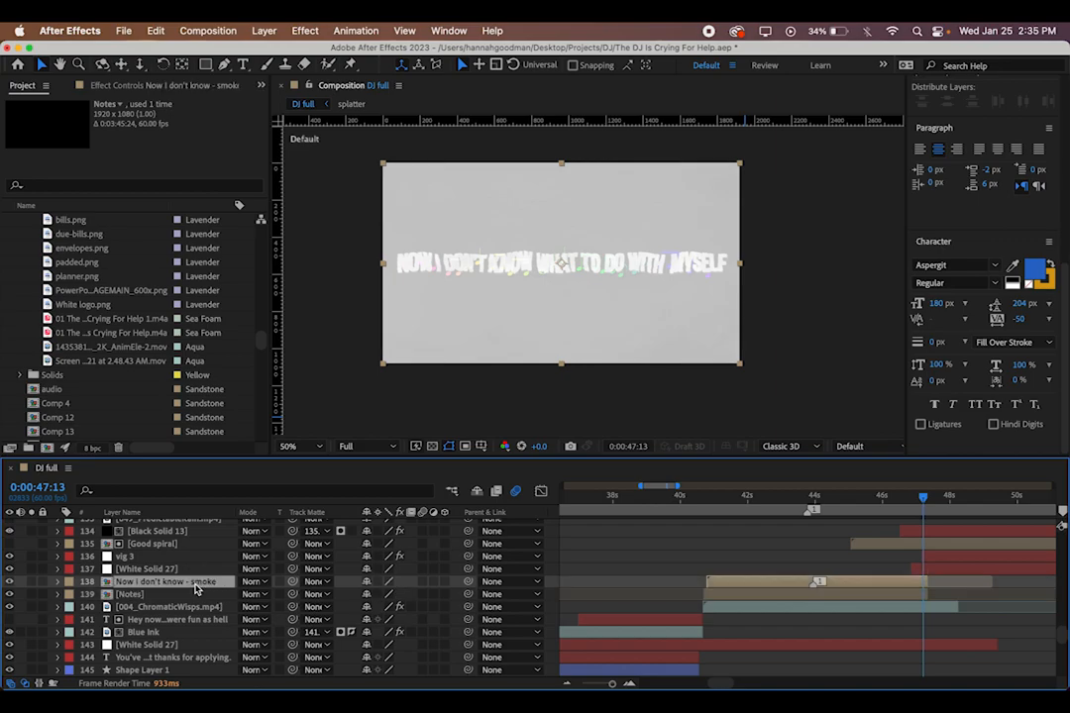
# Open the "Now I don't know - smoke" precomposition and reveal the keyframes of all word layers from "don't" to "Now".
pyautogui.doubleClick(195, 588)
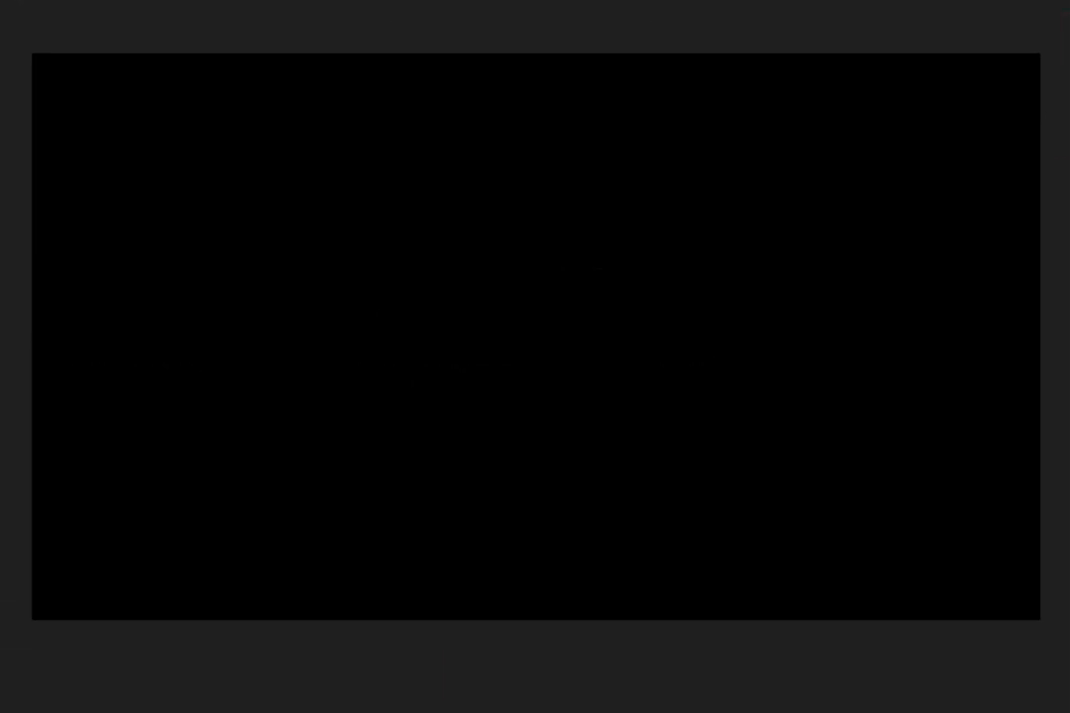
pyautogui.click(279, 343)
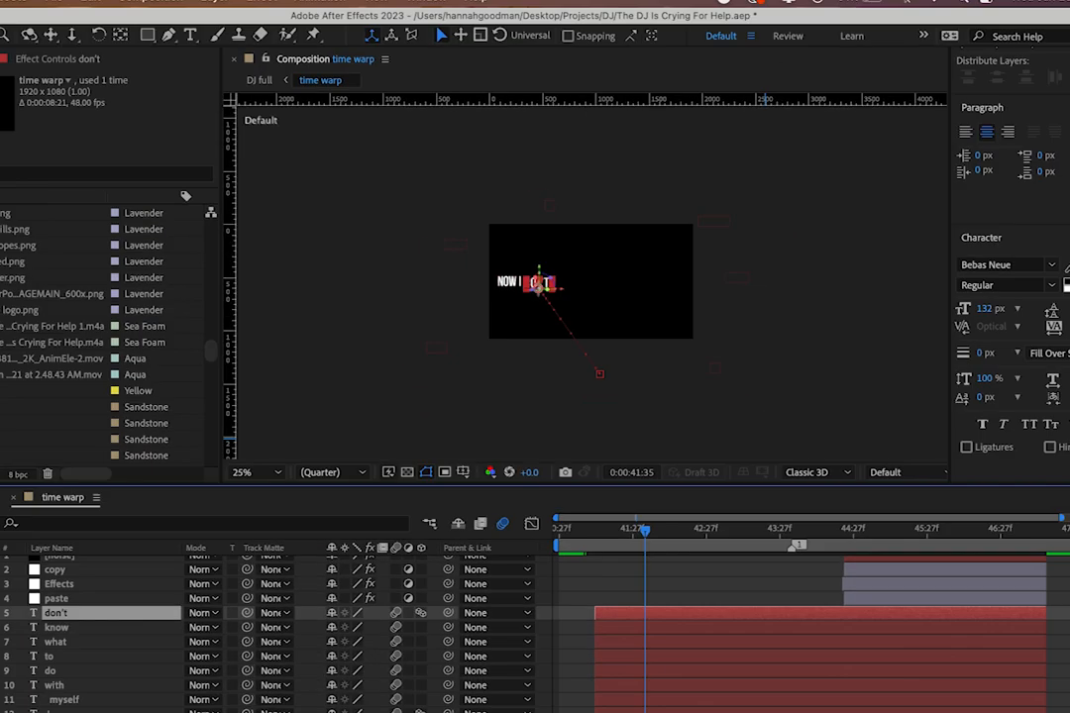
pyautogui.keyDown('shift'); pyautogui.click(636, 674); pyautogui.keyUp('shift')
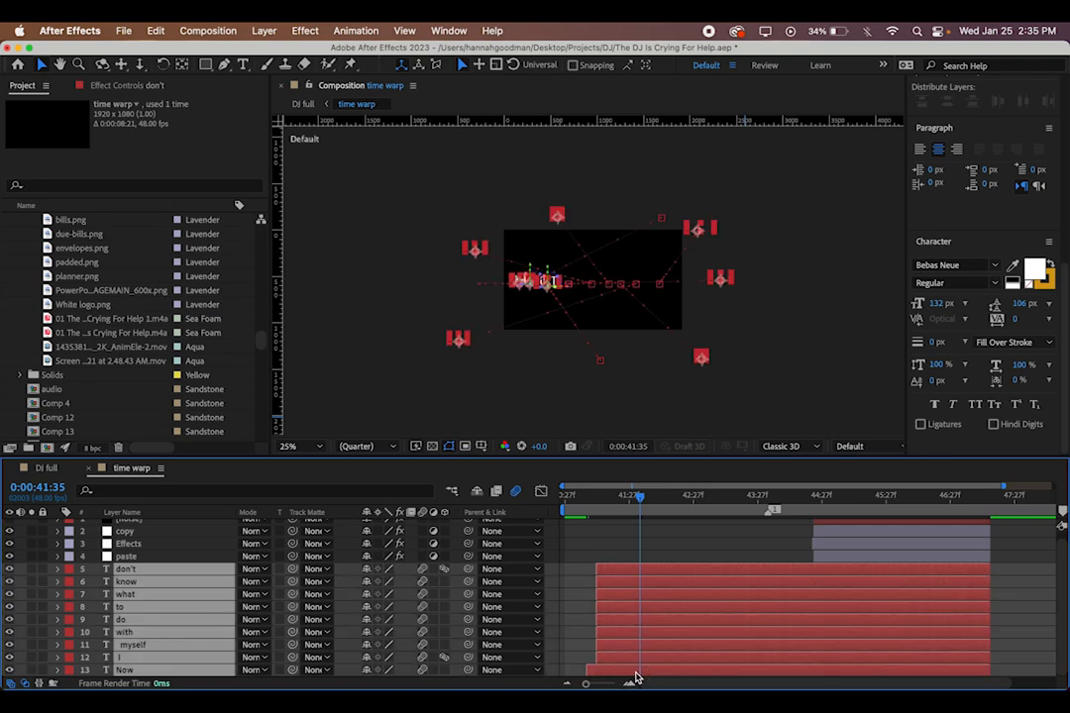
pyautogui.press('u')
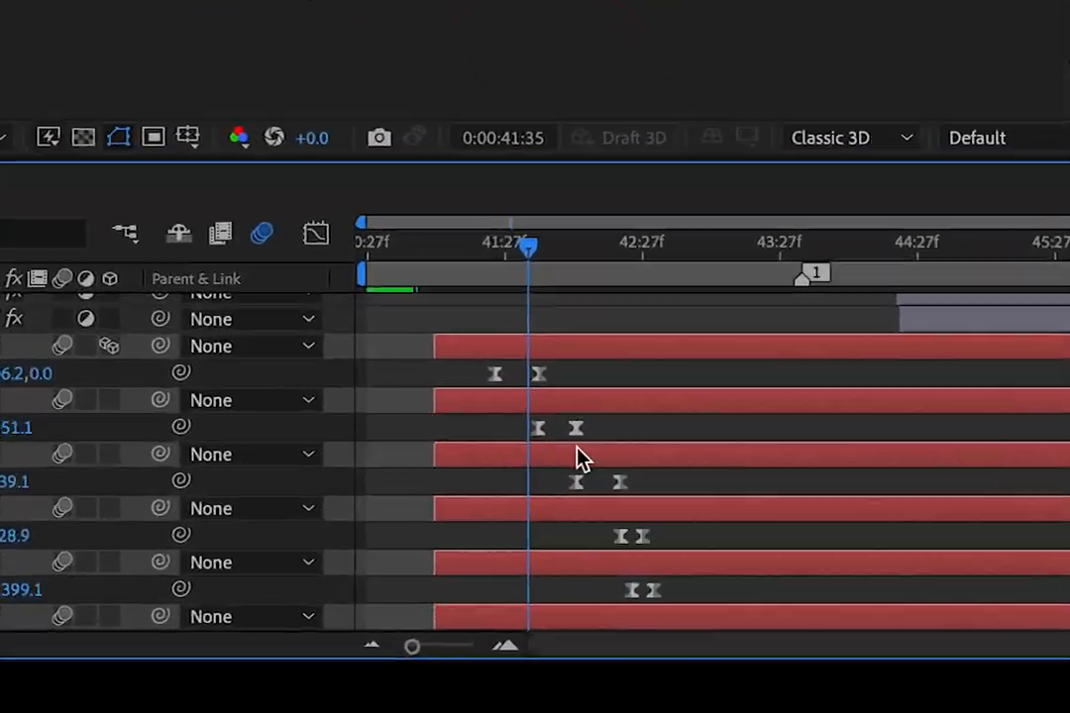
# Review the word layers' staggered position keyframes, scrub until the whole lyric line is assembled, and deselect all layers.
pyautogui.scroll(-4, 578, 449)
pyautogui.hscroll(2, 578, 450)
pyautogui.click(429, 255)
pyautogui.moveTo(334, 117); pyautogui.dragTo(608, 171)
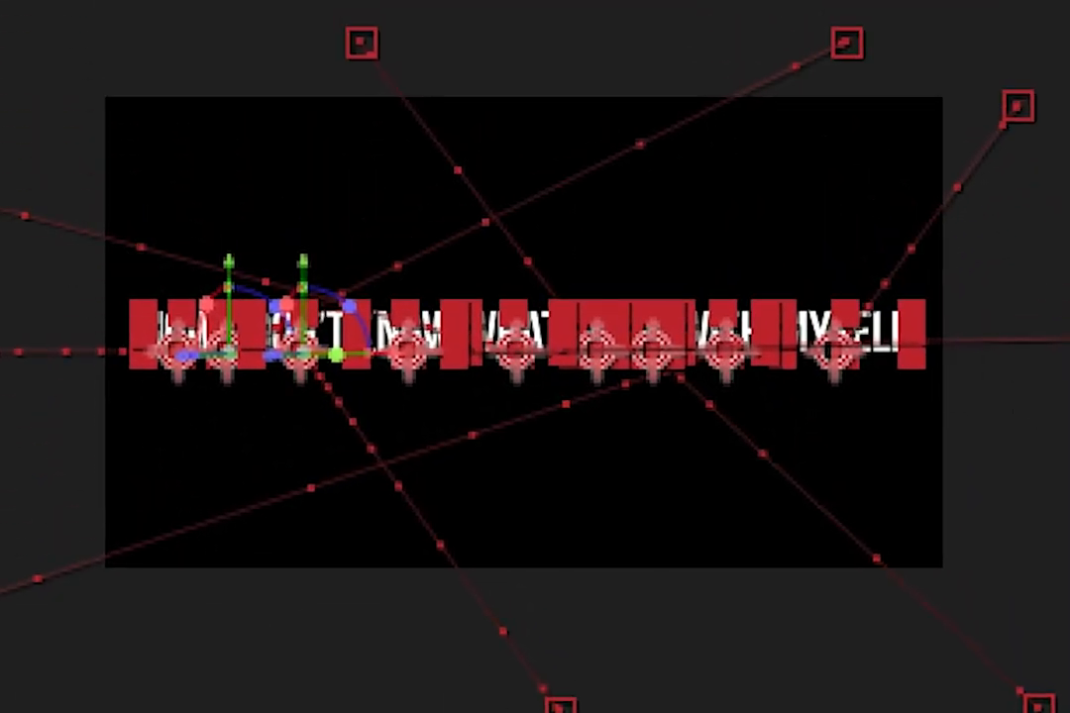
pyautogui.hotkey('ctrl', 'shift', 'a')
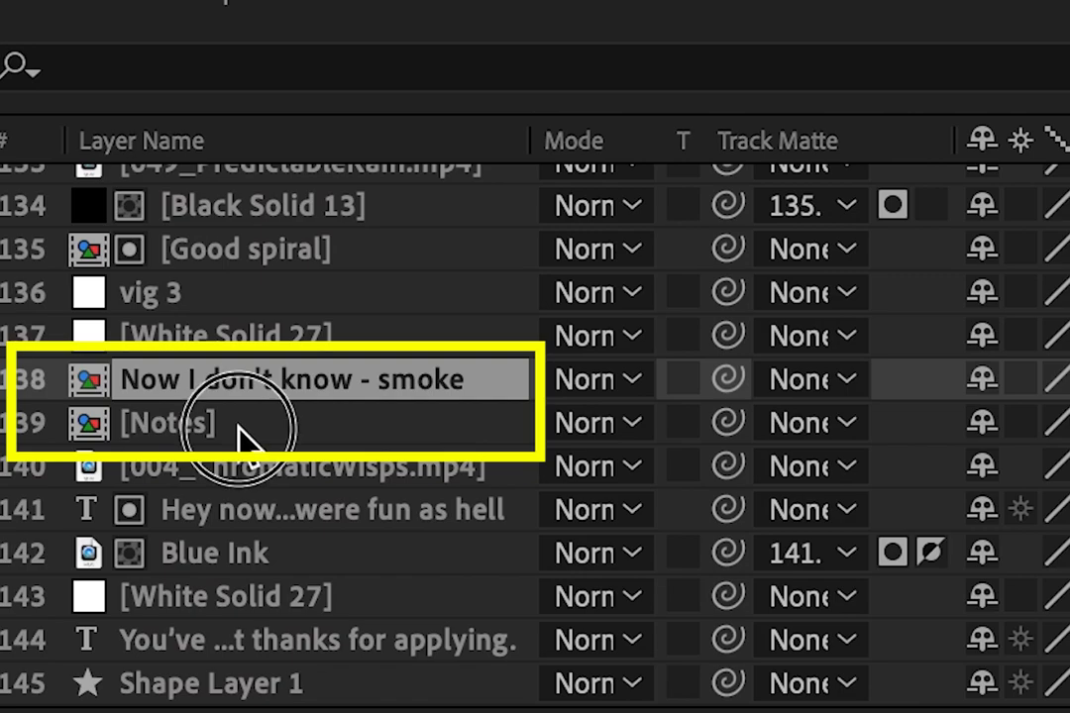
# Hide the "Now I don't know - smoke" layer in DJ full, scrub to 0:00:46:00 to view the music notes, and show the layer again.
pyautogui.click(266, 436)
pyautogui.click(255, 379)
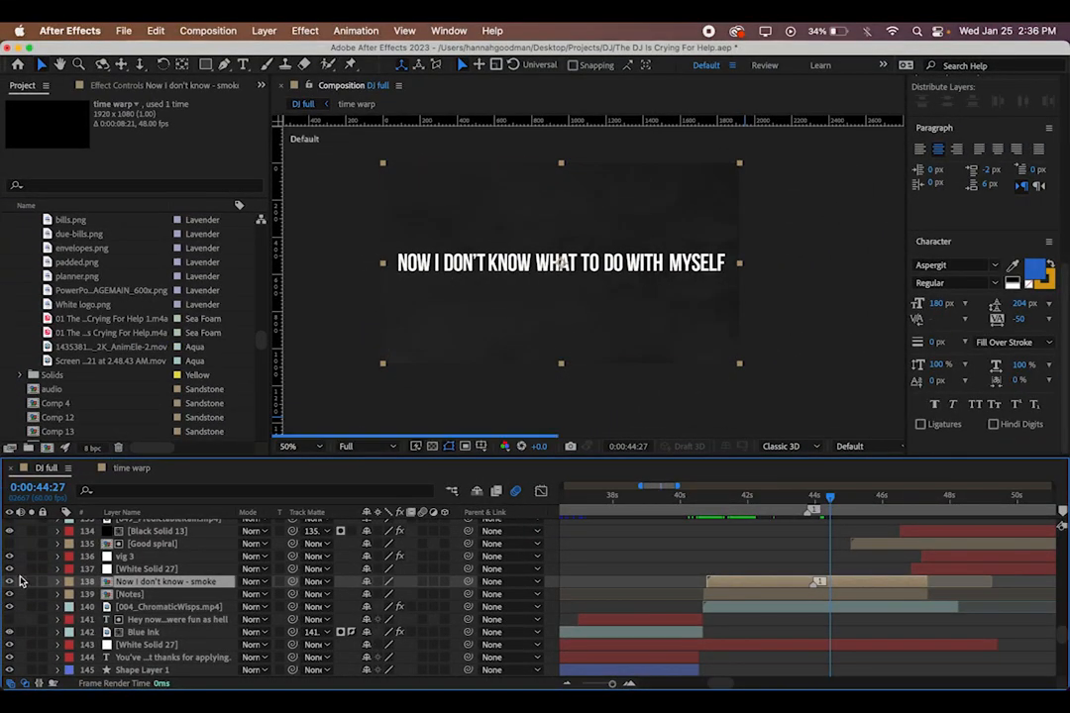
pyautogui.click(10, 581)
pyautogui.moveTo(831, 497); pyautogui.dragTo(885, 497)
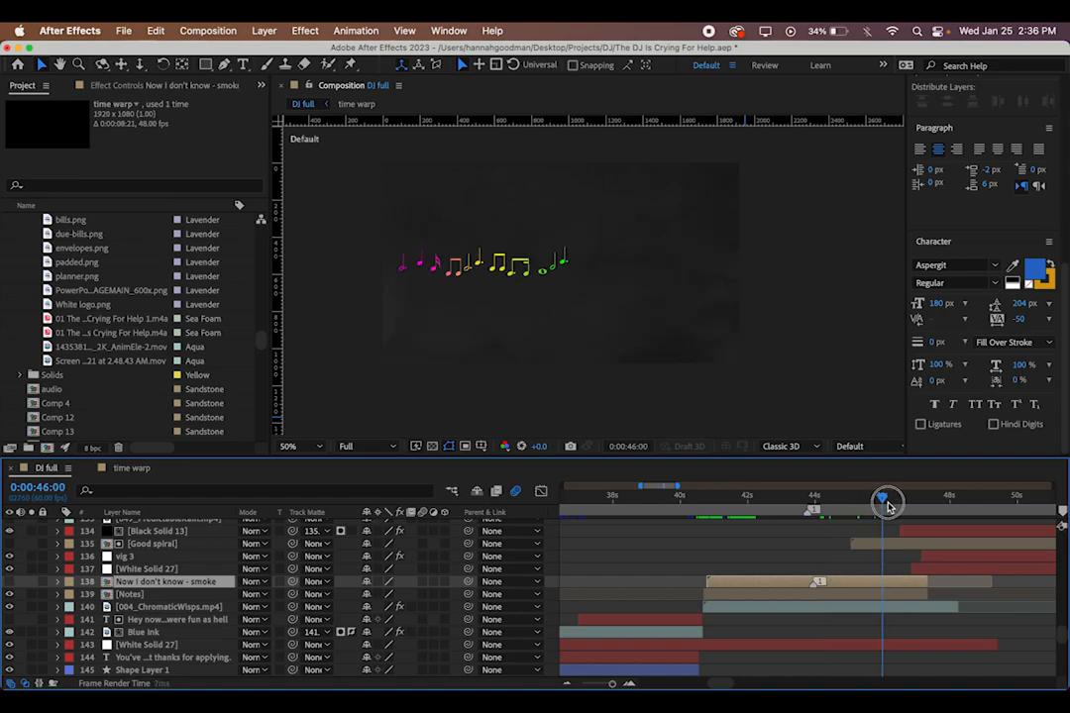
pyautogui.click(10, 581)
pyautogui.click(10, 582)
pyautogui.click(10, 582)
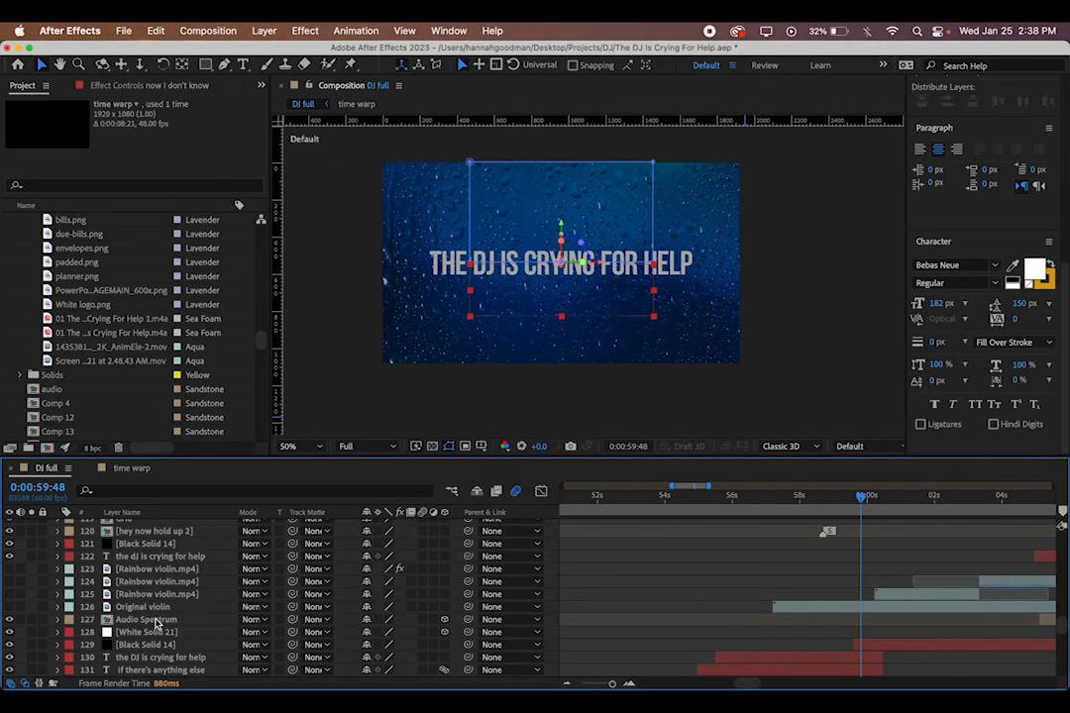
# Select the Audio Spectrum layer in the DJ full composition.
pyautogui.click(156, 620)
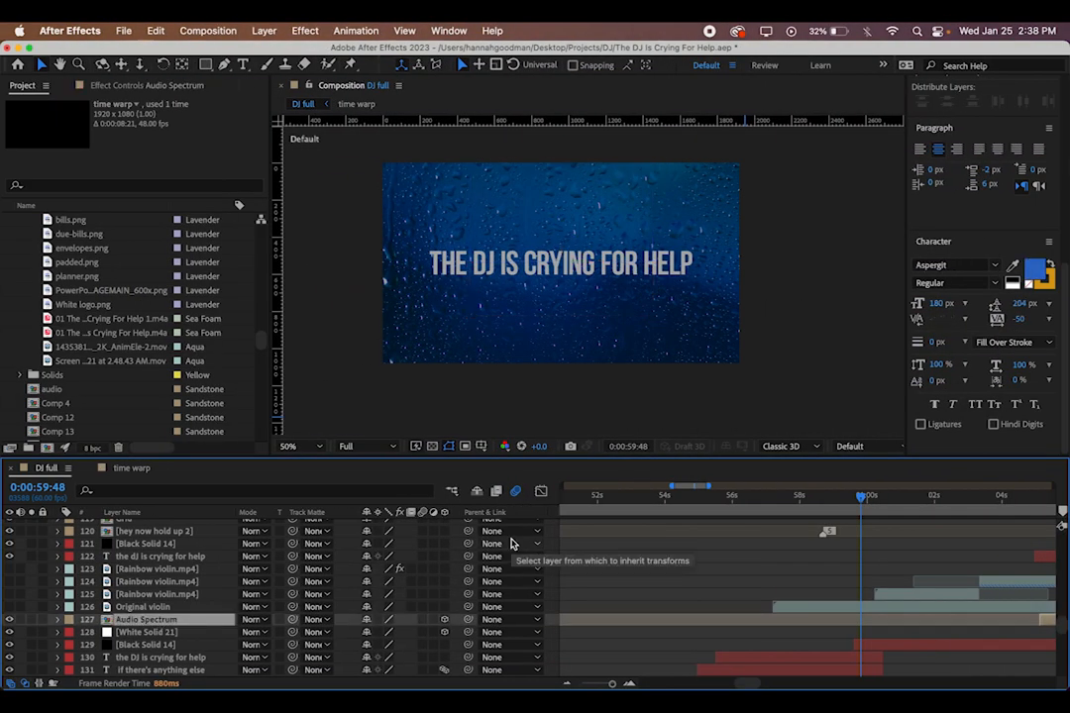